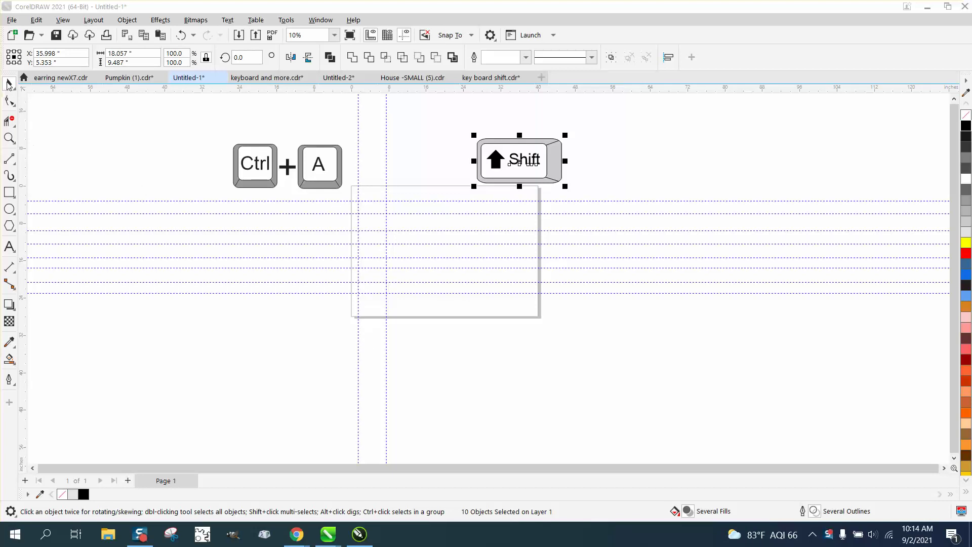
- Toggle the guidelines off and on, then delete them all with Ctrl+A and Delete
left_click(54, 117)
left_click(87, 134)
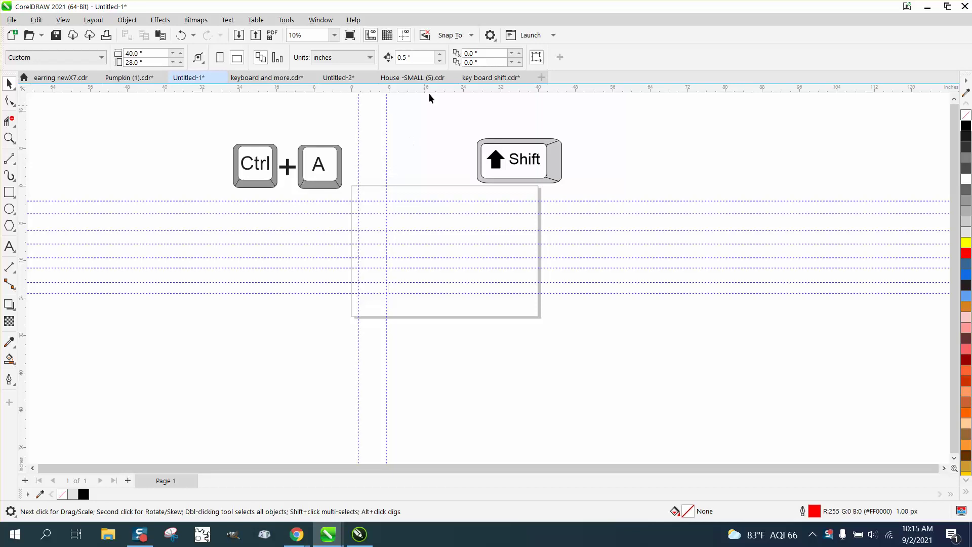
left_click(405, 36)
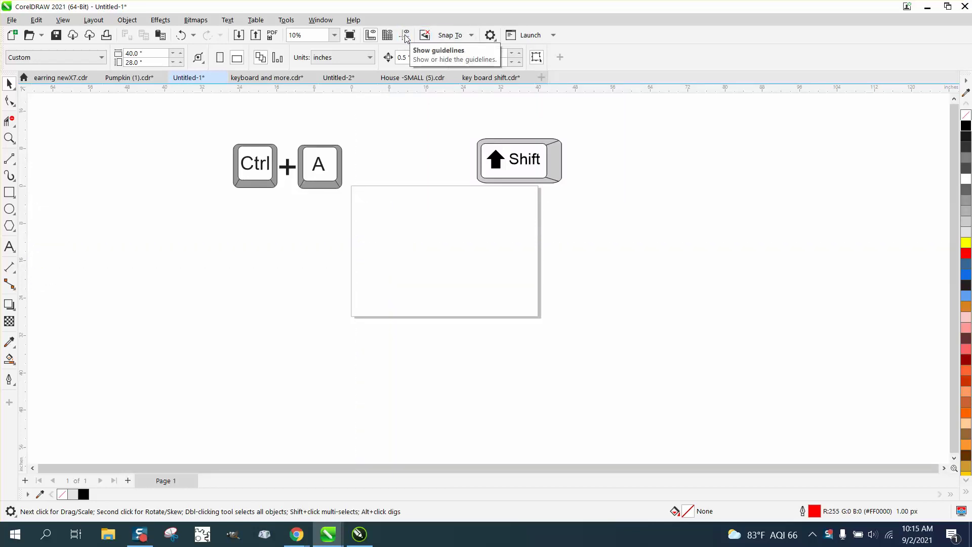
left_click(405, 36)
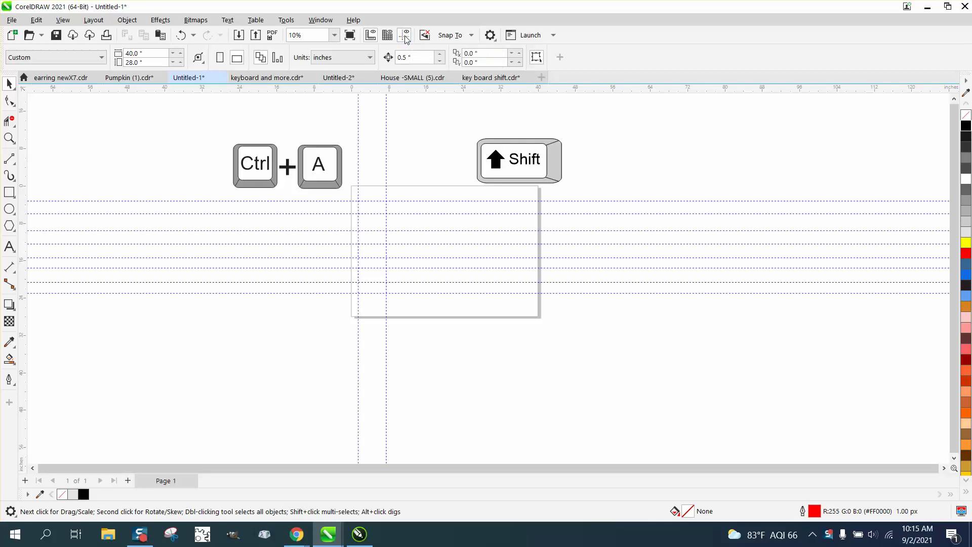
left_click(387, 129)
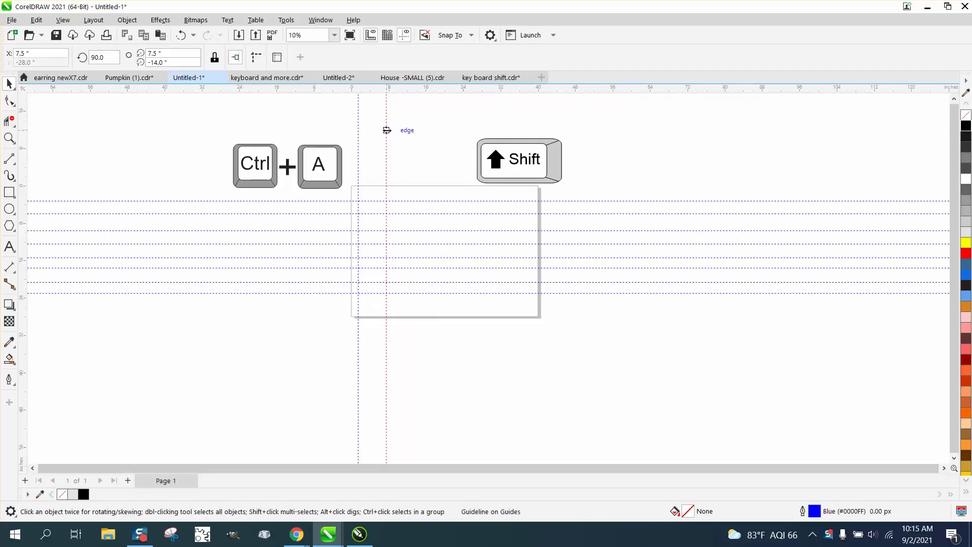
key("ctrl+a")
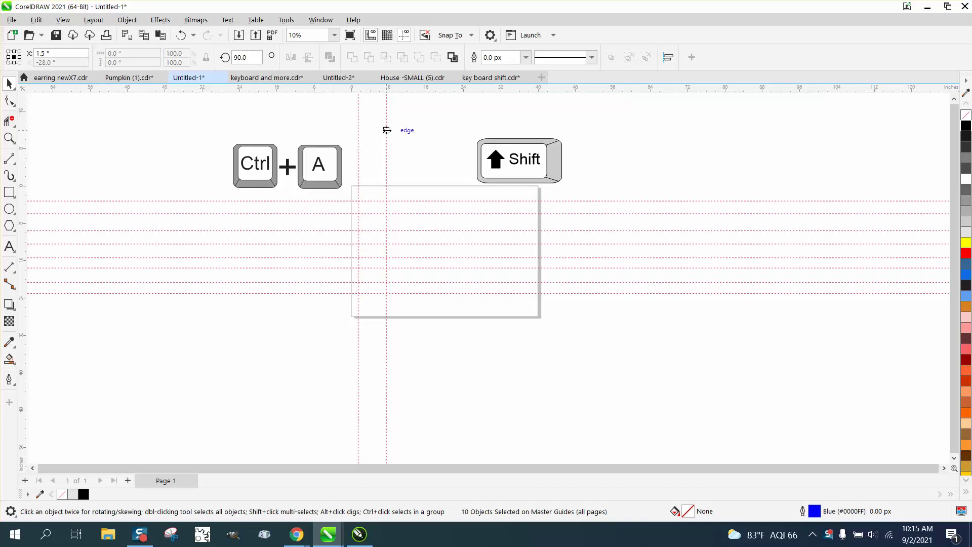
key("Delete")
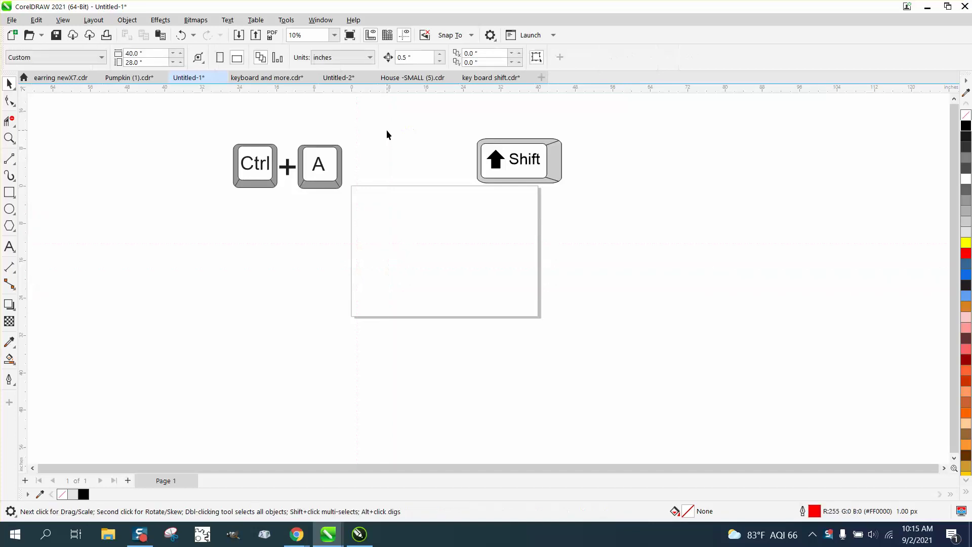
- Undo twice, move the Shift key graphic right of the guidelines, and show the Objects docker
left_click(181, 36)
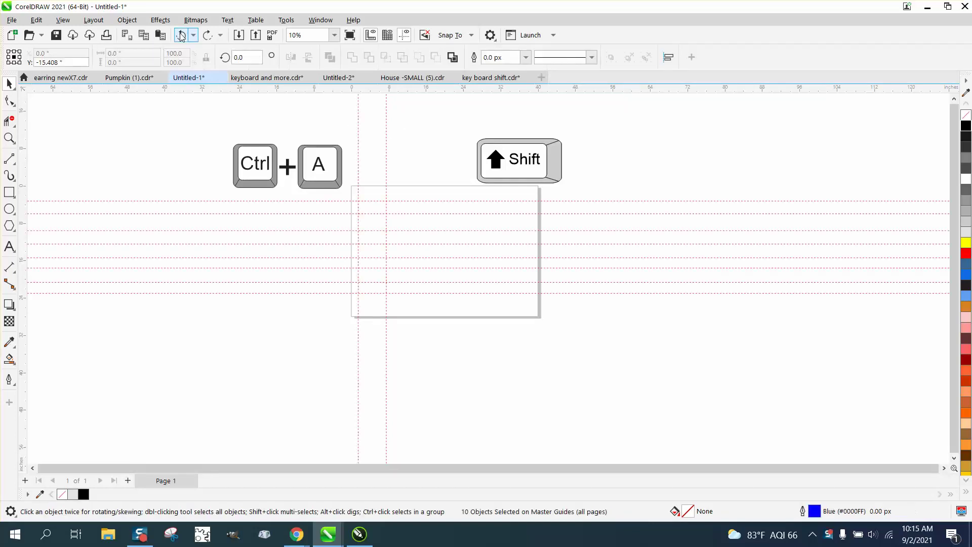
left_click(181, 36)
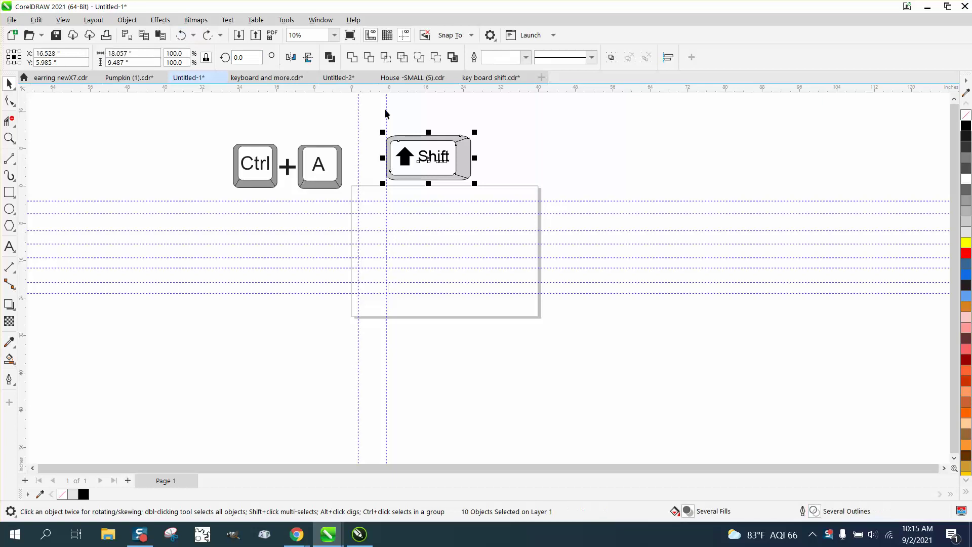
left_click_drag(378, 121, 487, 201)
left_click_drag(433, 158, 509, 158)
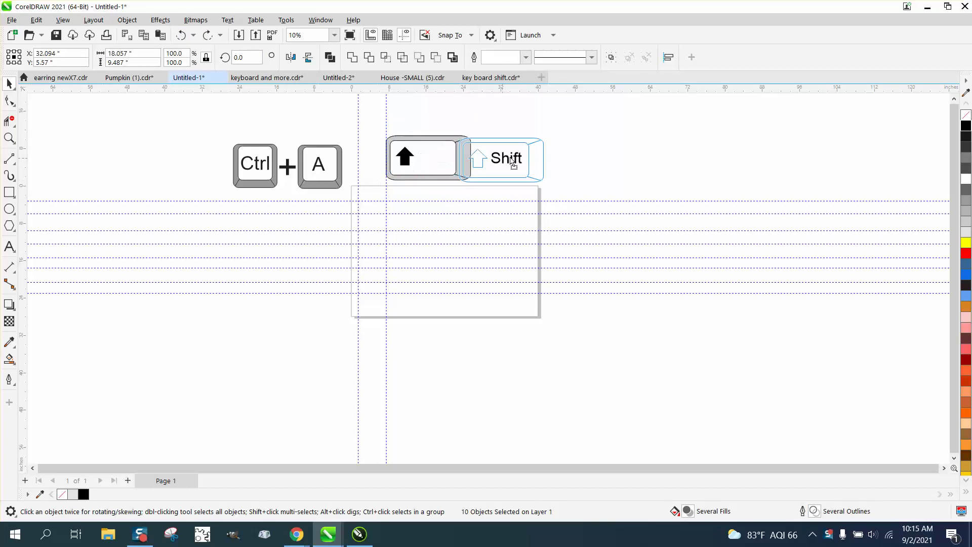
left_click(320, 20)
mouse_move(334, 176)
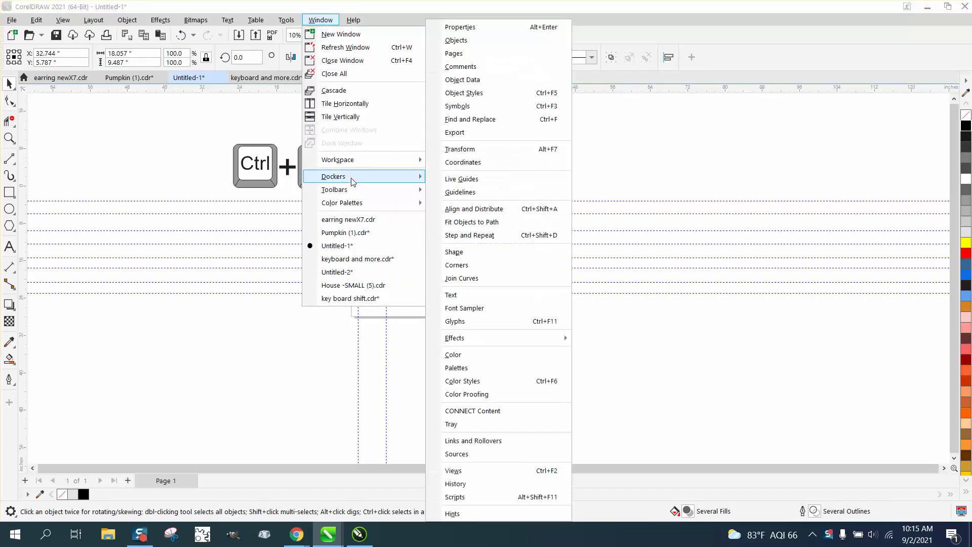
left_click(457, 40)
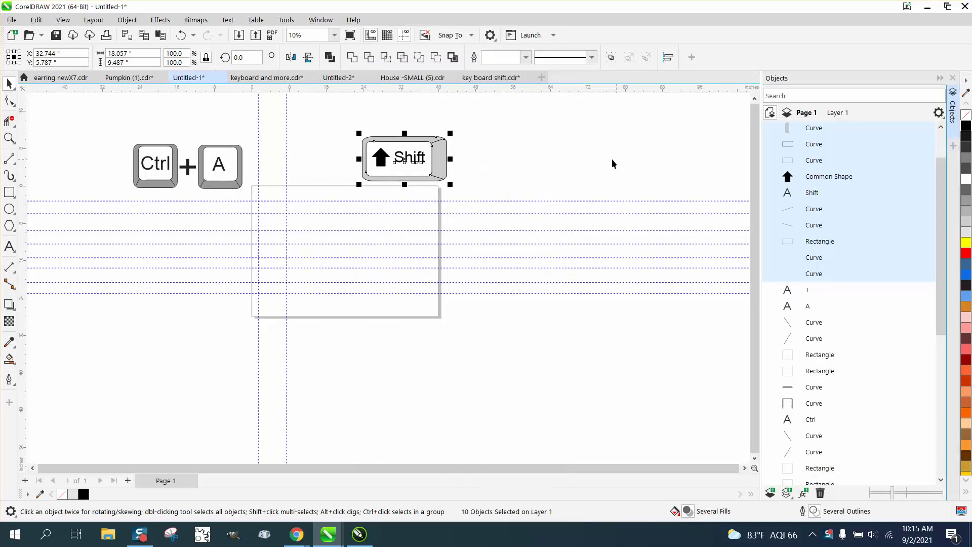
scroll(572, 162, "down", 1)
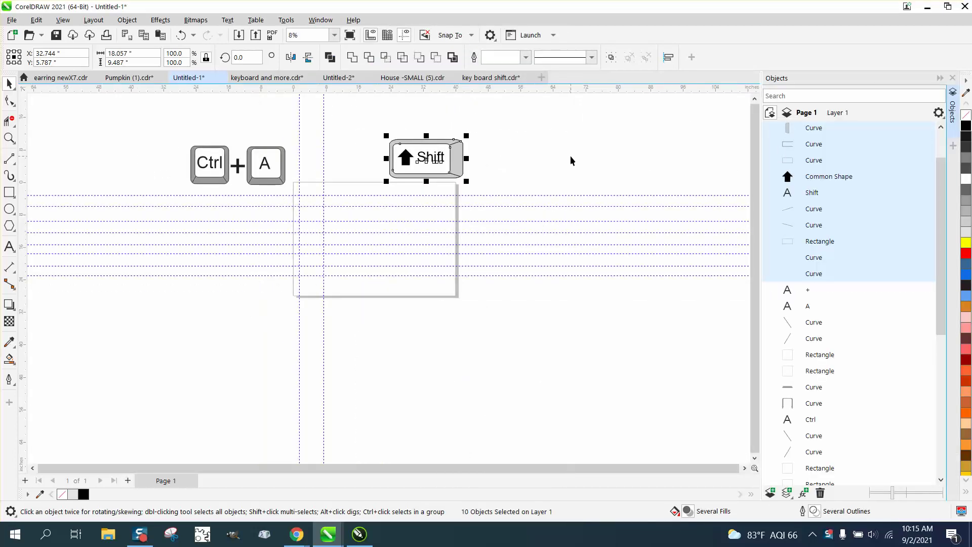
left_click_drag(942, 190, 931, 345)
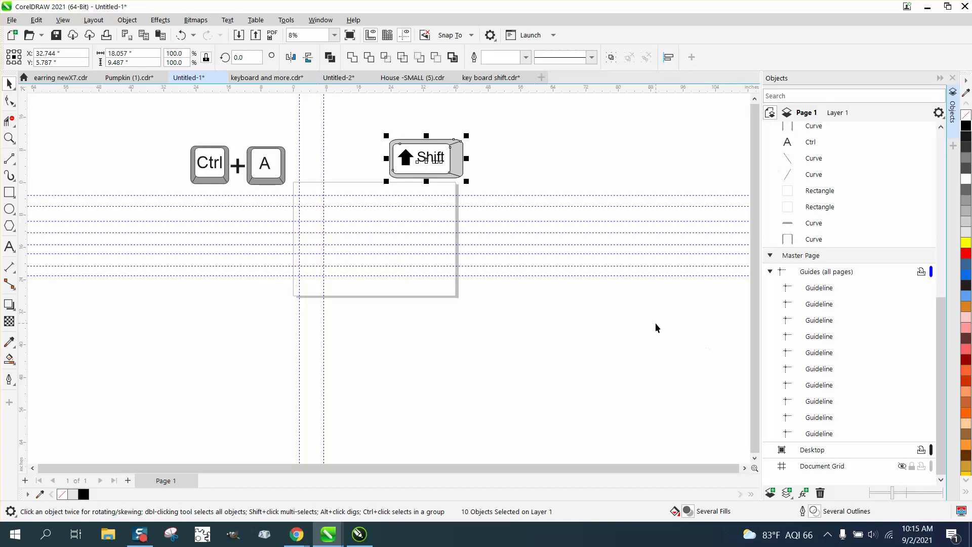
- Shift-select the ten Guideline rows in the Objects docker and delete them
left_click(681, 325)
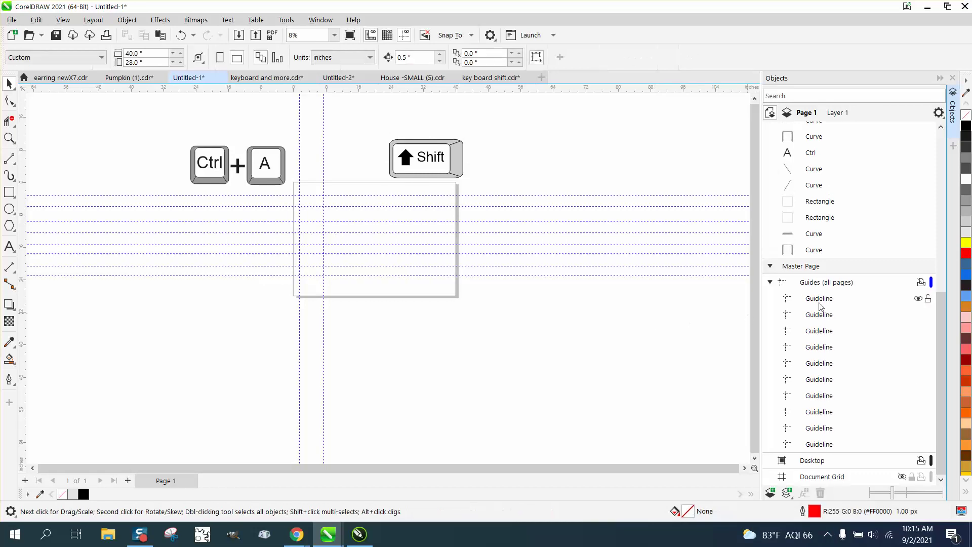
left_click(821, 304)
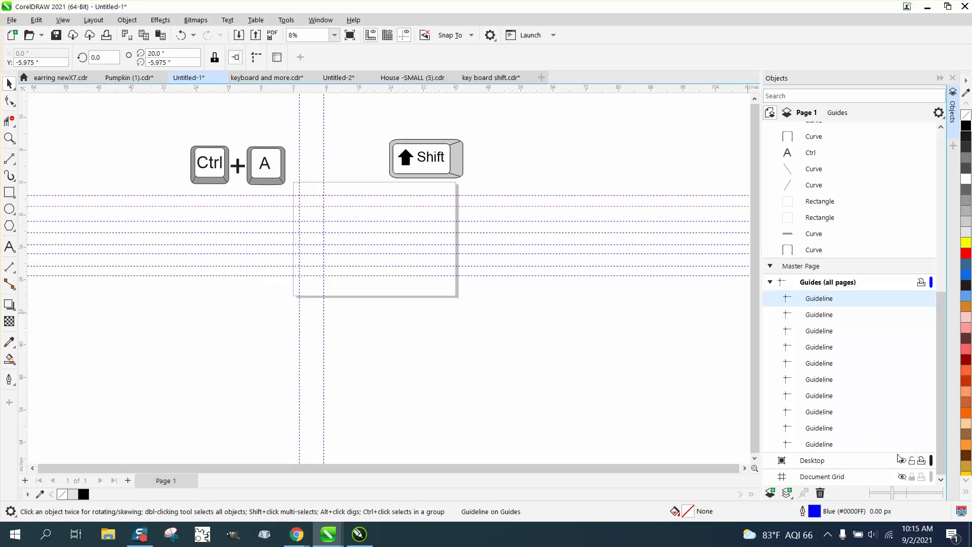
left_click(832, 446, "shift")
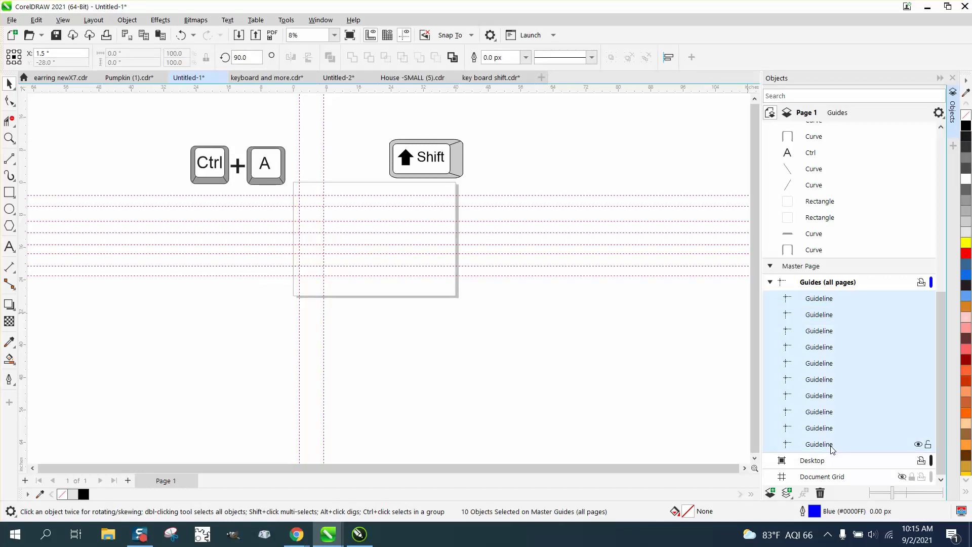
key("Delete")
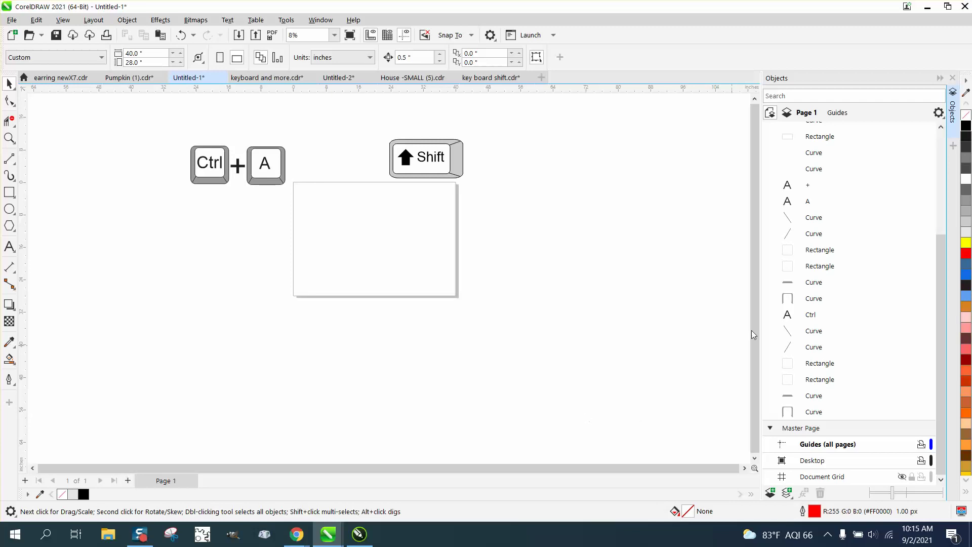
left_click_drag(945, 270, 949, 156)
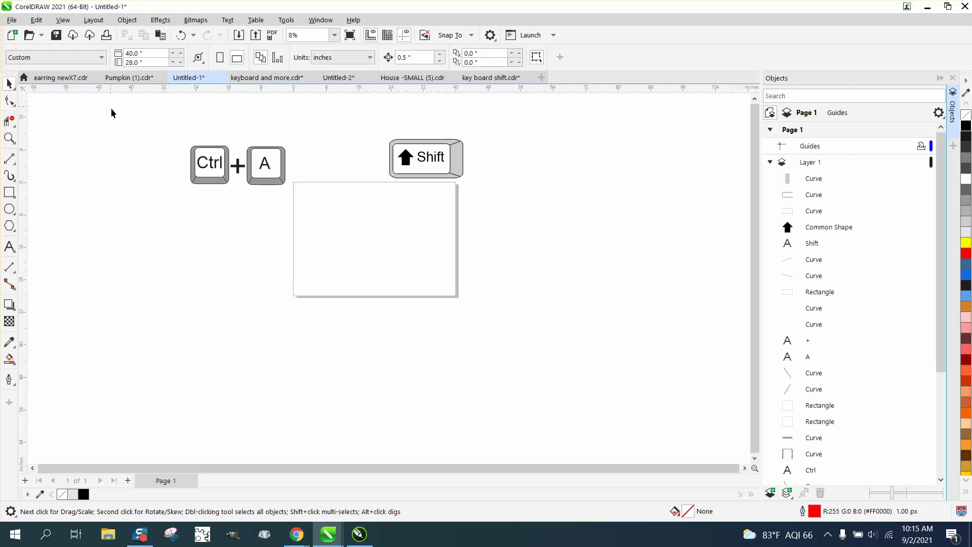
- Delete the Ctrl+A and Shift key graphics, drag new guidelines from the rulers, and hide them
left_click_drag(114, 110, 536, 201)
key("Delete")
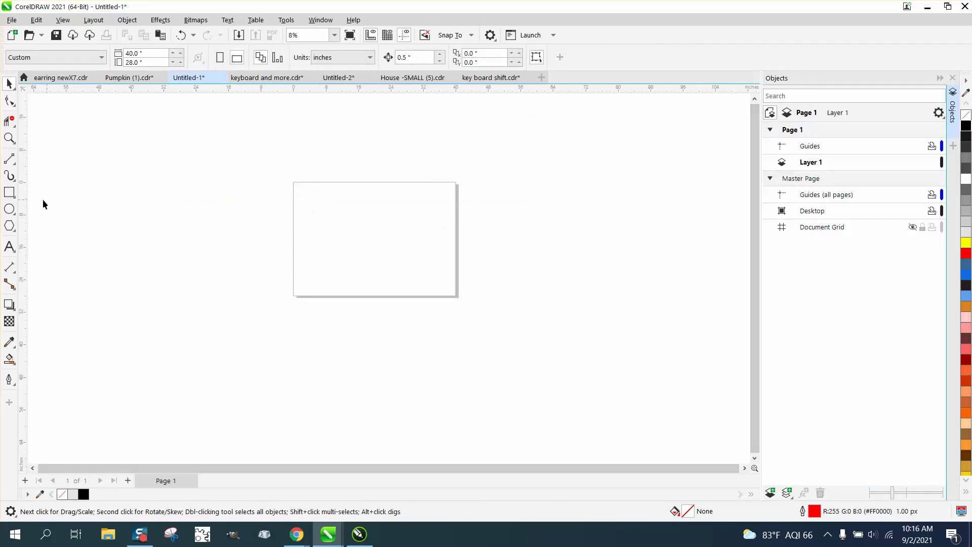
left_click_drag(22, 202, 274, 220)
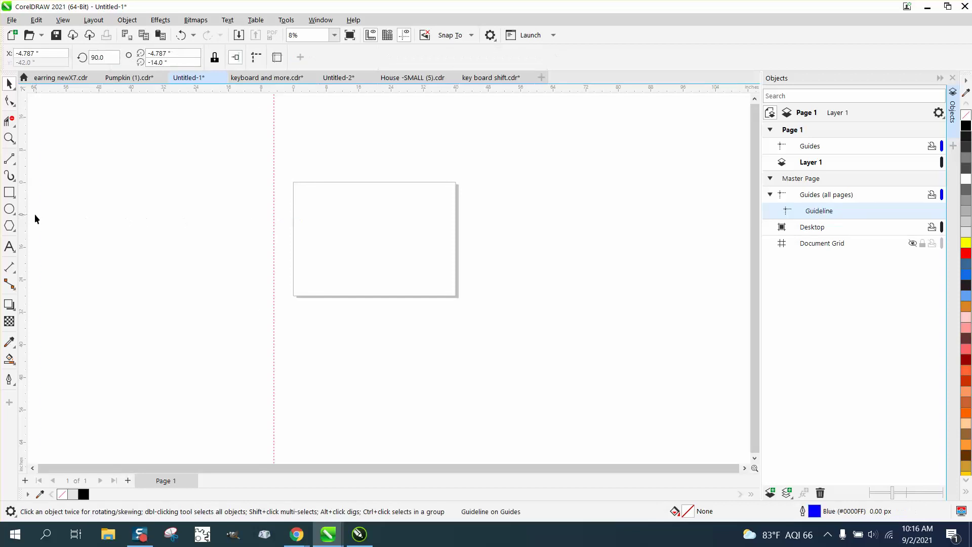
left_click_drag(22, 220, 365, 245)
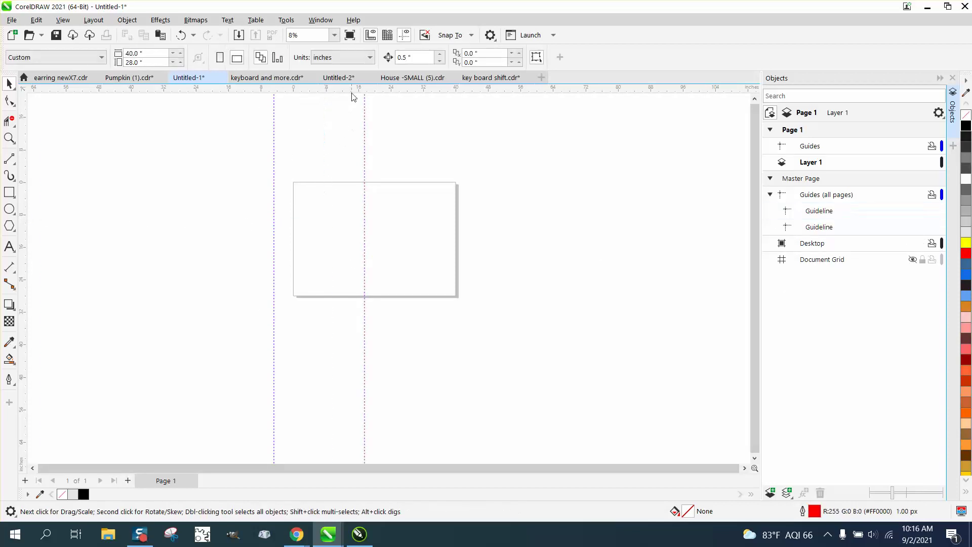
mouse_move(352, 89)
left_mouse_down()
mouse_move(351, 209)
mouse_move(408, 122)
mouse_move(407, 244)
left_mouse_up()
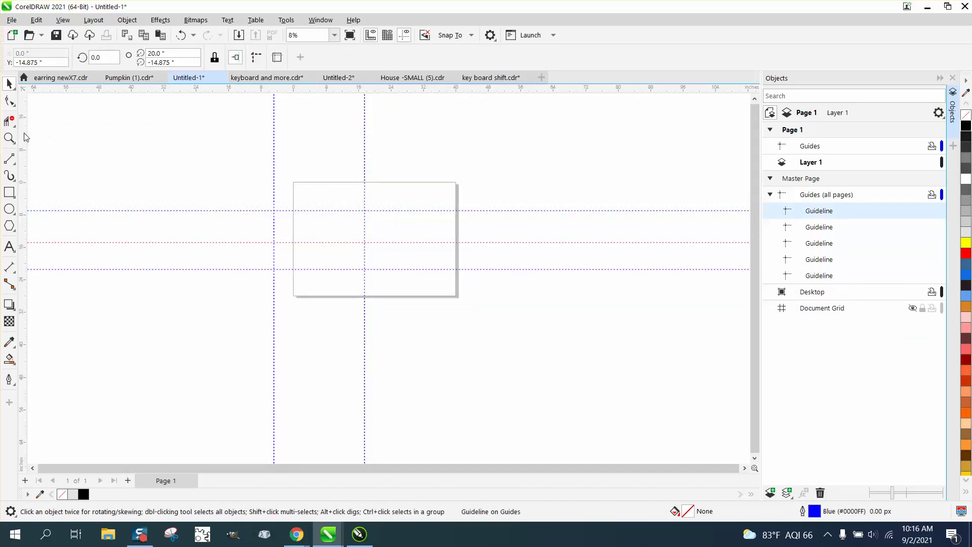
left_click_drag(23, 136, 315, 158)
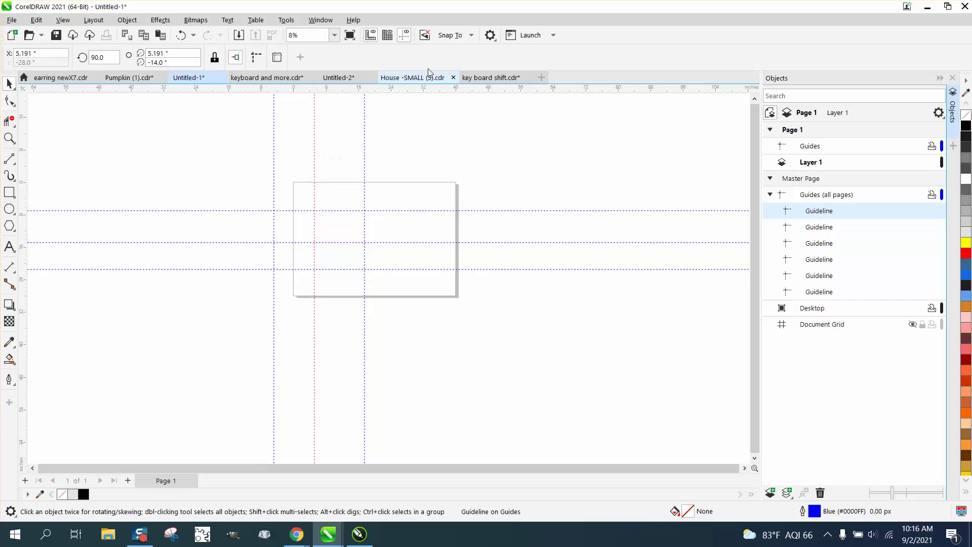
left_click(410, 38)
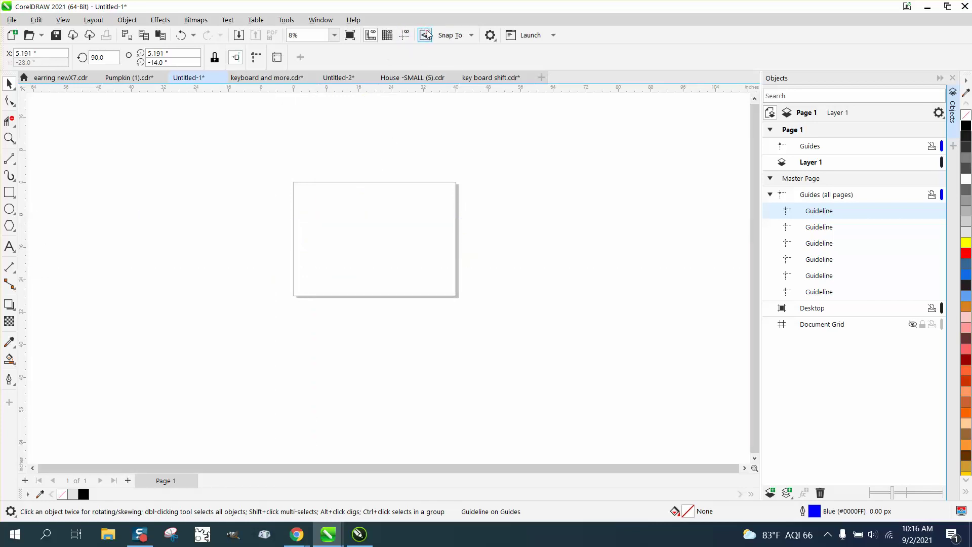
- Disable snapping, show the guidelines again, and delete the six Guideline rows from the Objects docker
left_click(426, 36)
left_click(406, 37)
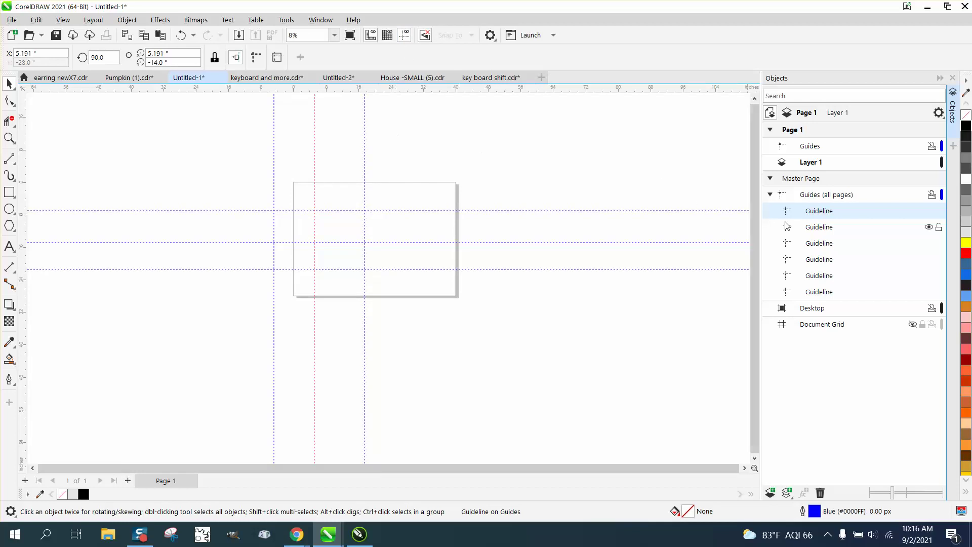
mouse_move(818, 243)
left_click(820, 294, "shift")
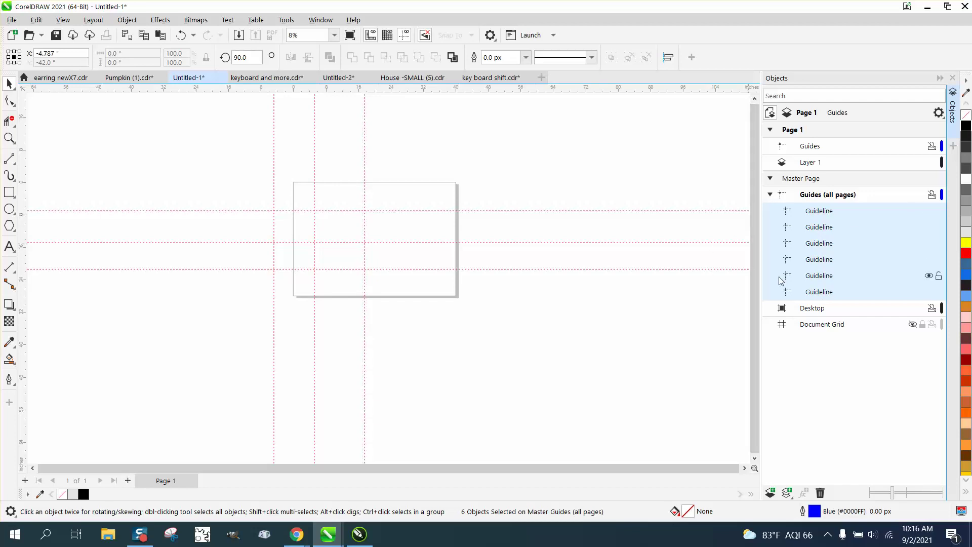
key("Delete")
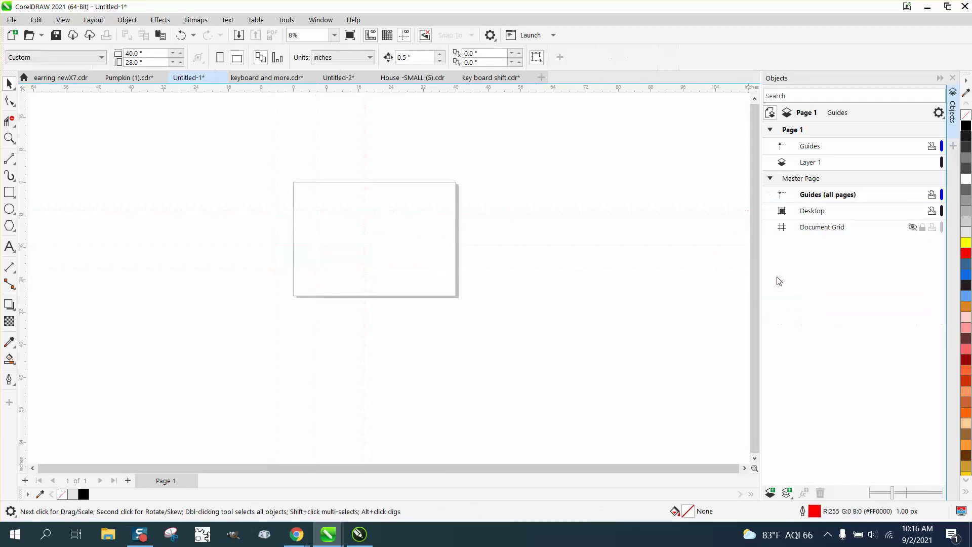